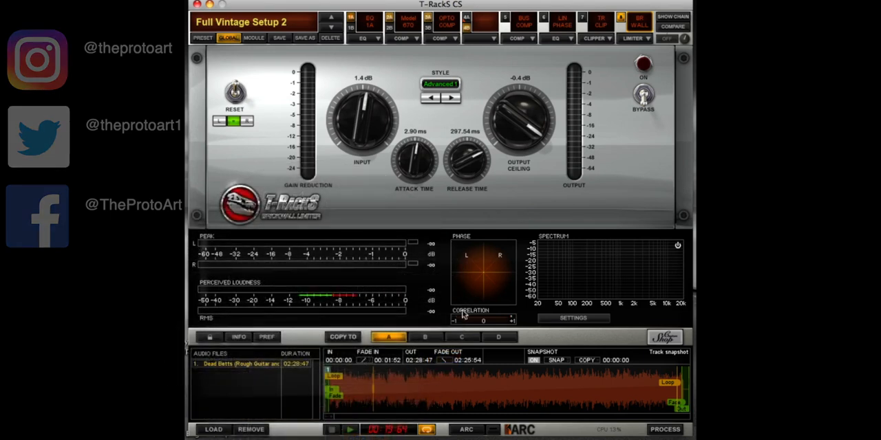
View the genre choices for the Loudness Suggestion meter setting and audition the track with all modules bypassed
left_click(555, 320)
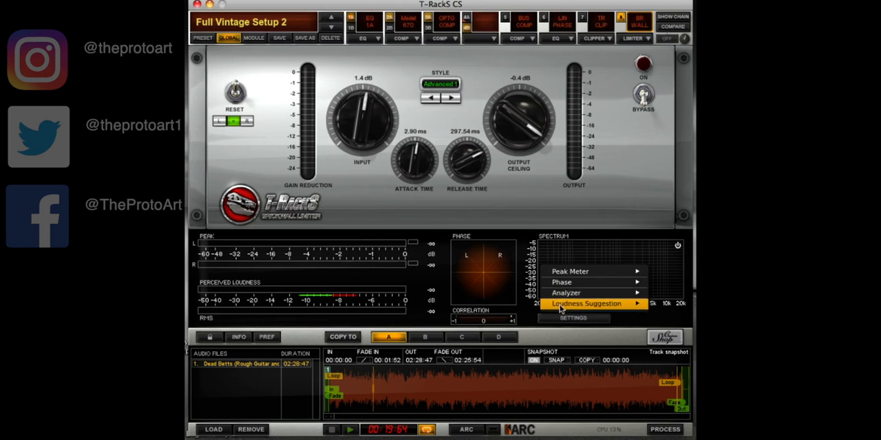
mouse_move(561, 306)
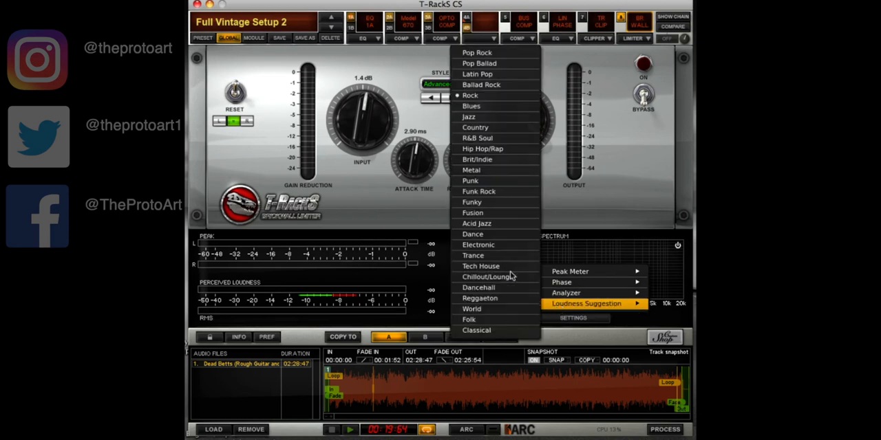
left_click(406, 290)
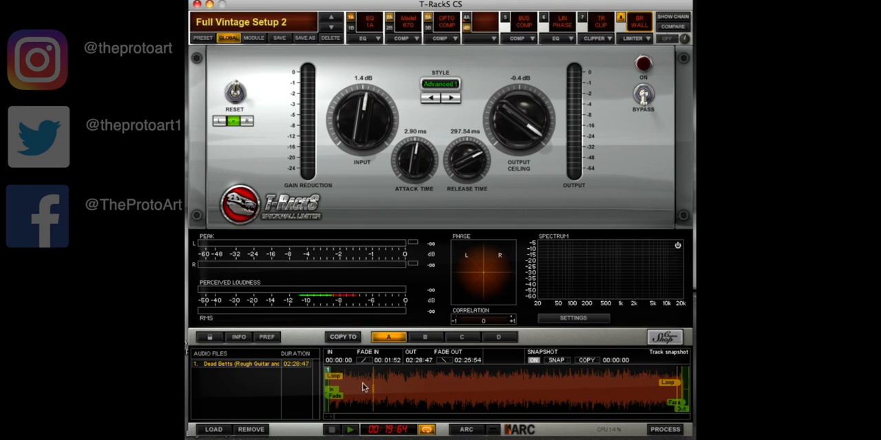
key("space")
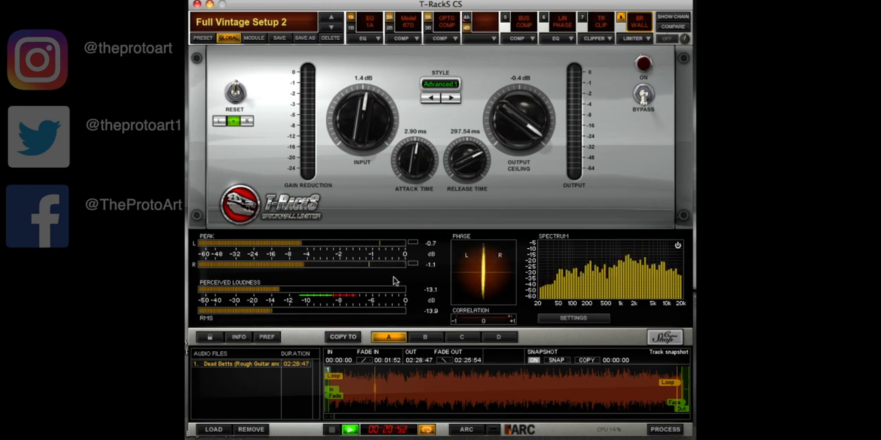
key("space")
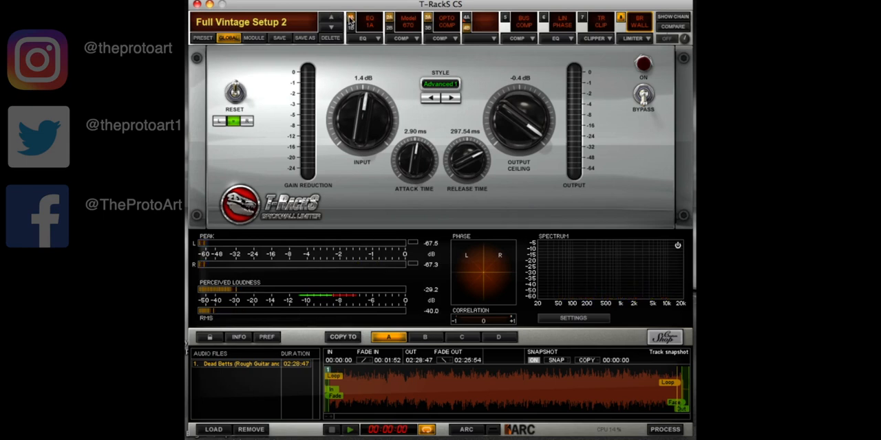
Enable the EQ 1A vintage equalizer in slot 1A and compare the playing track with it bypassed and engaged
left_click(369, 25)
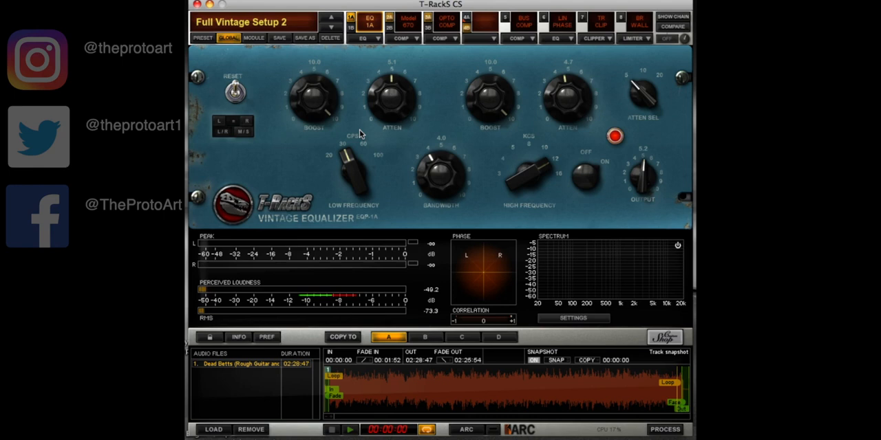
key("space")
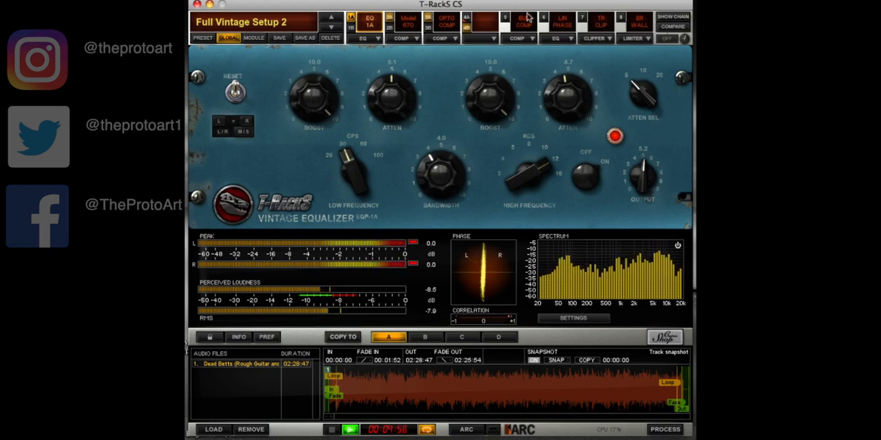
left_click(372, 25)
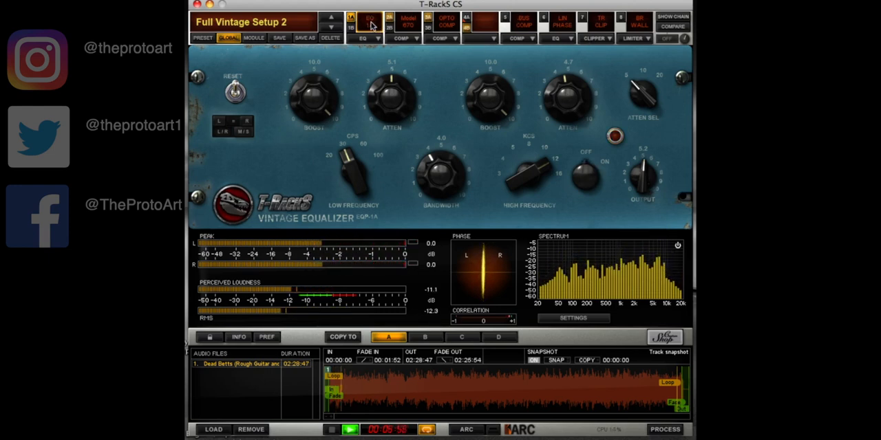
left_click(372, 25)
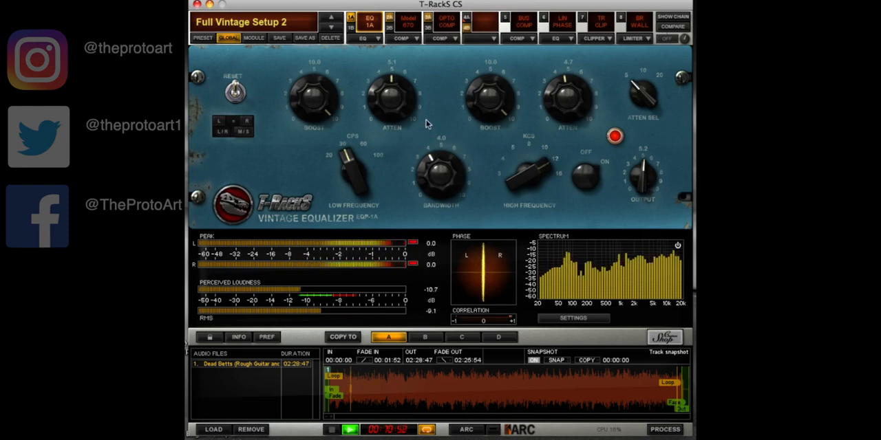
Enable the Model 670 vintage compressor in slot 2A and audition the track with its controls displayed
left_click(397, 27)
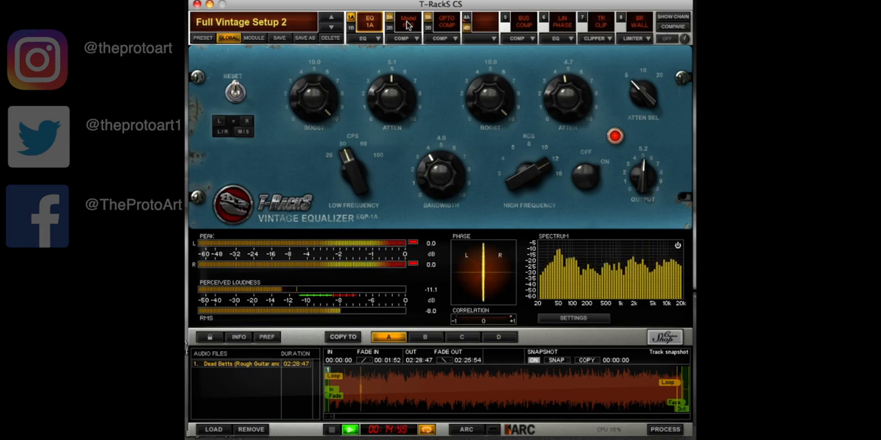
left_click(397, 24)
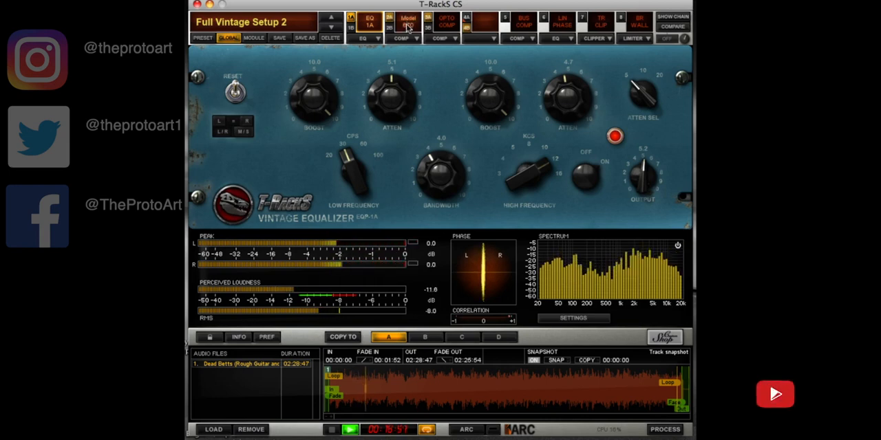
left_click(405, 24)
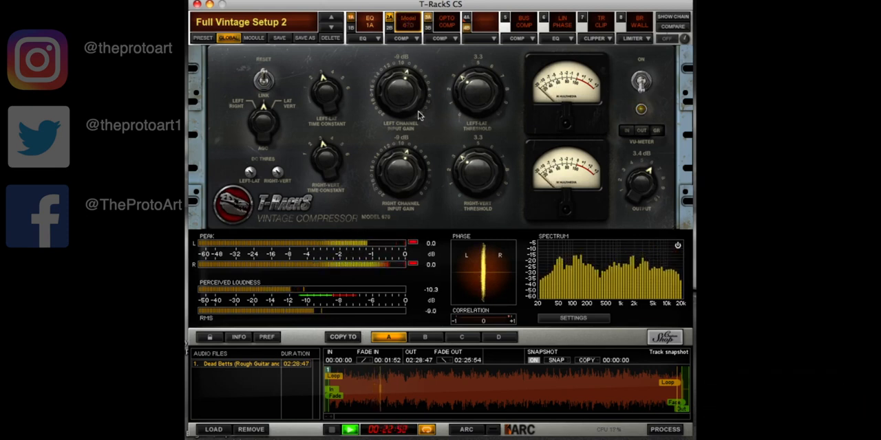
key("space")
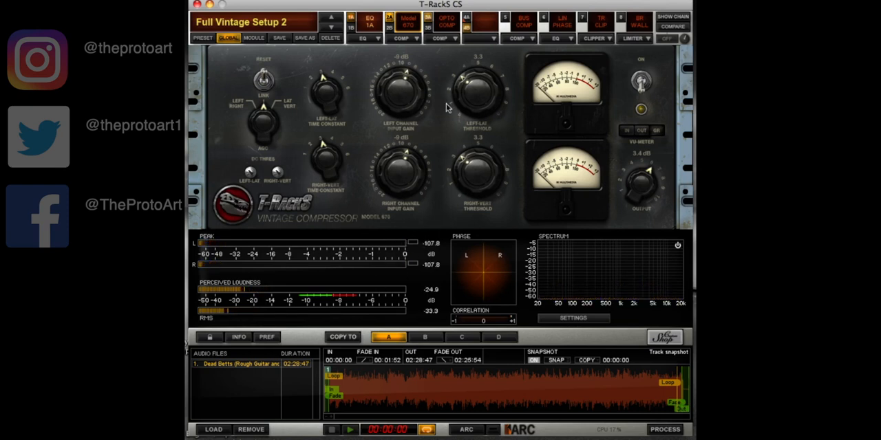
key("space")
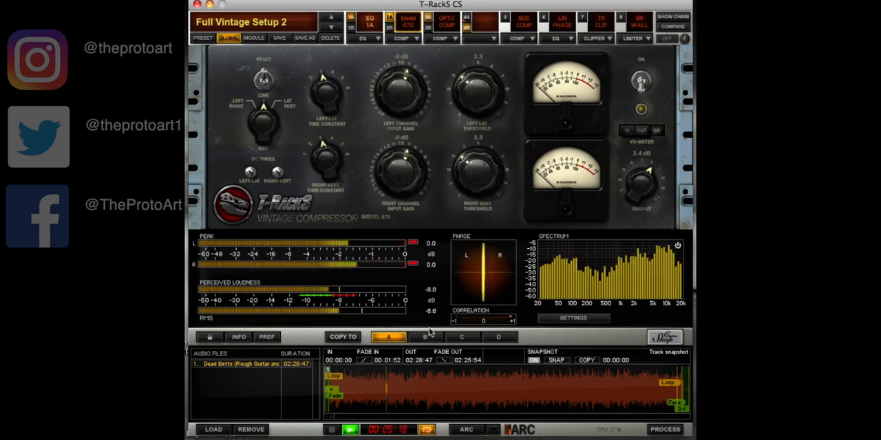
Enable the Opto Comp in slot 3A, stop playback, and review its mid and side channel settings
left_click(427, 20)
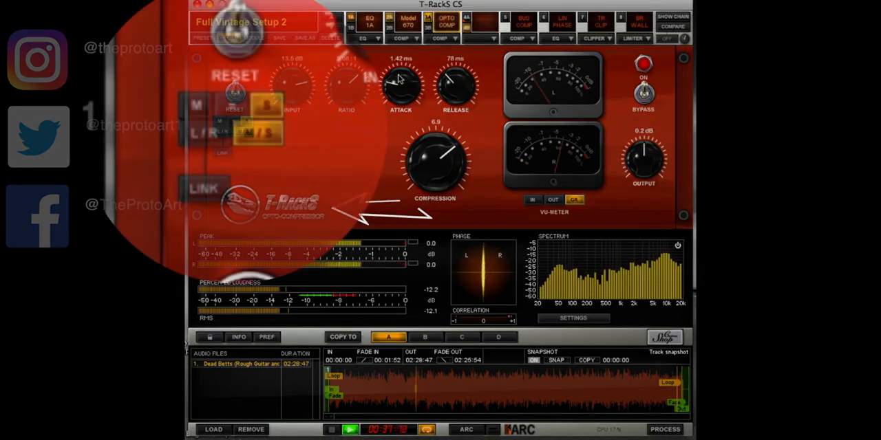
key("space")
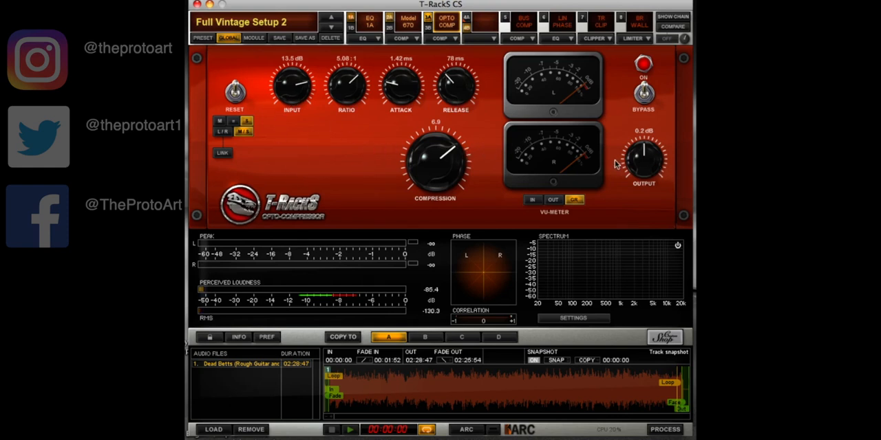
left_click(218, 121)
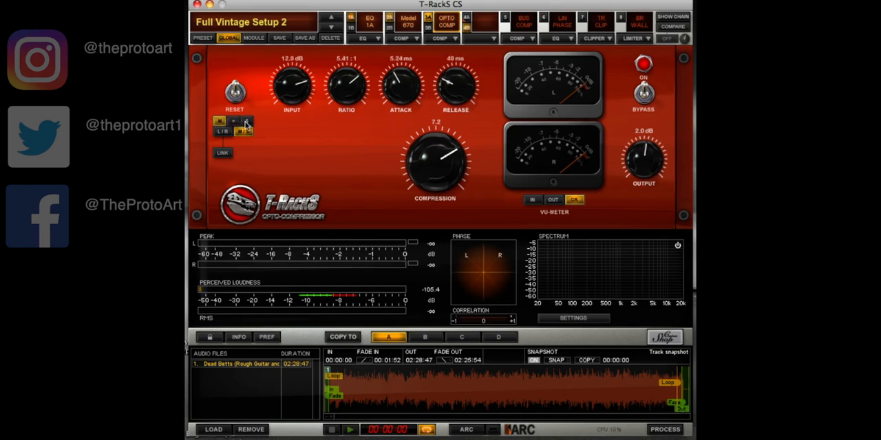
left_click(246, 122)
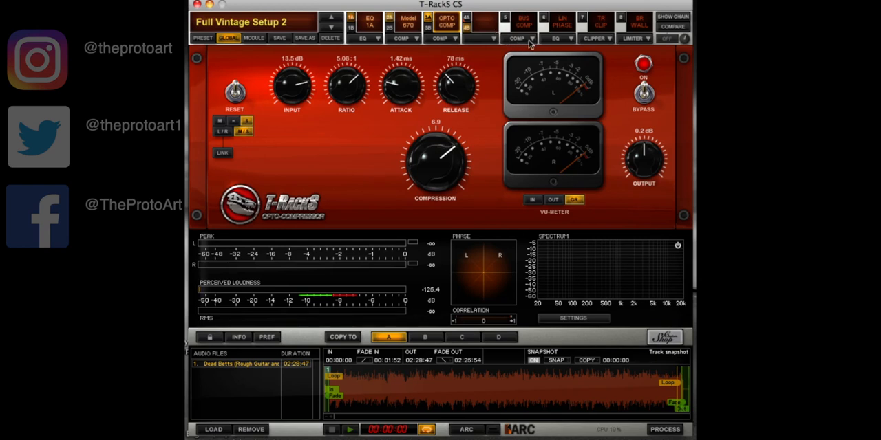
Engage compression on the Bus Compressor in slot 5, audition the track with Grit on and off, and leave Grit off
left_click(511, 19)
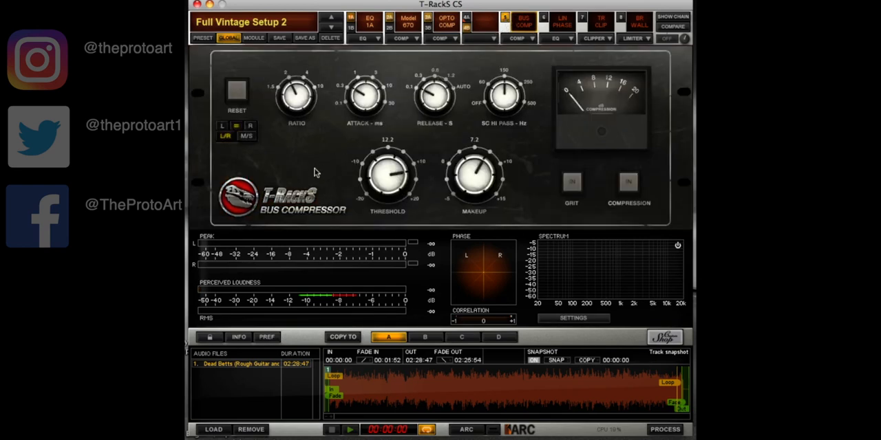
key("space")
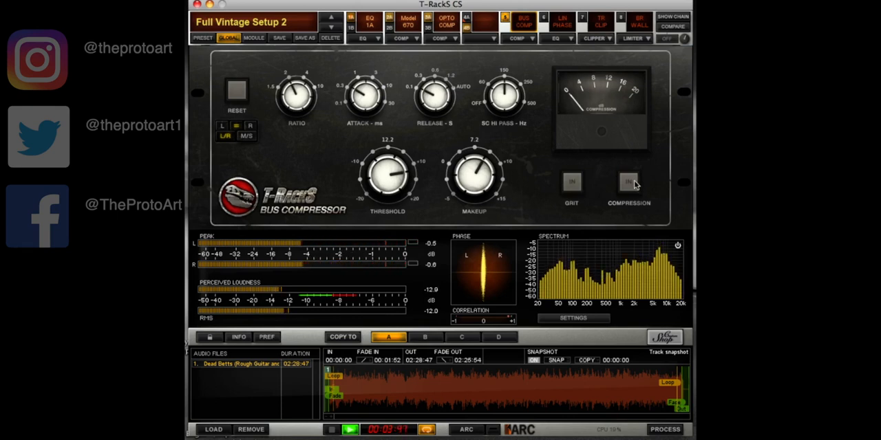
left_click(631, 183)
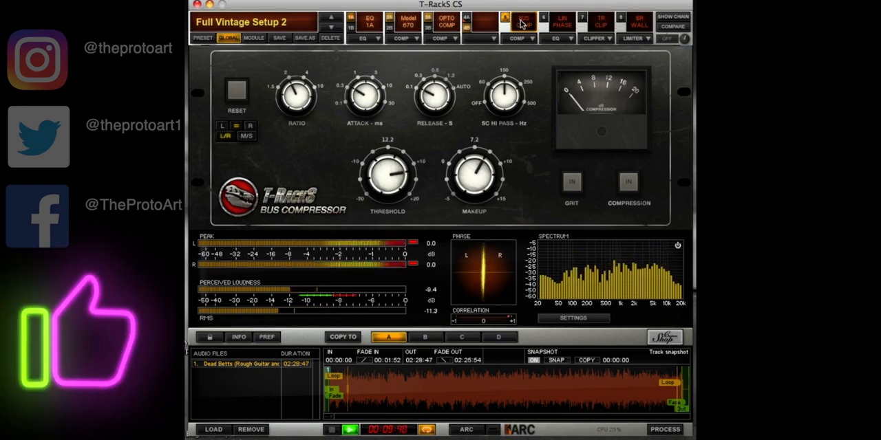
left_click(571, 184)
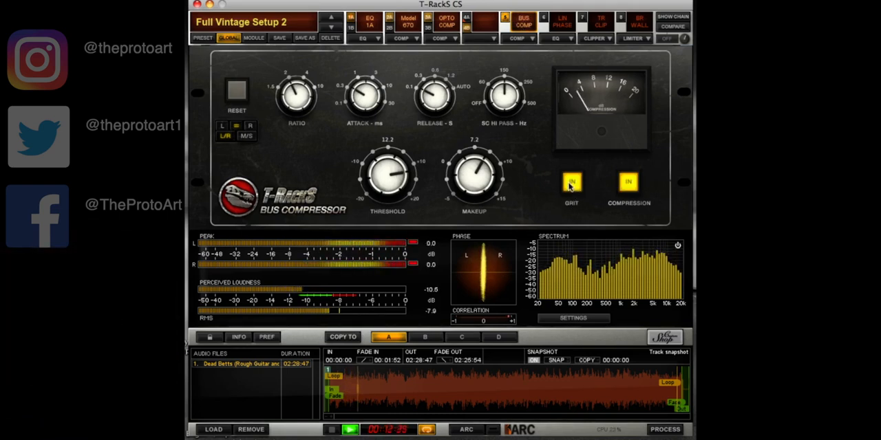
left_click(570, 185)
left_click(569, 186)
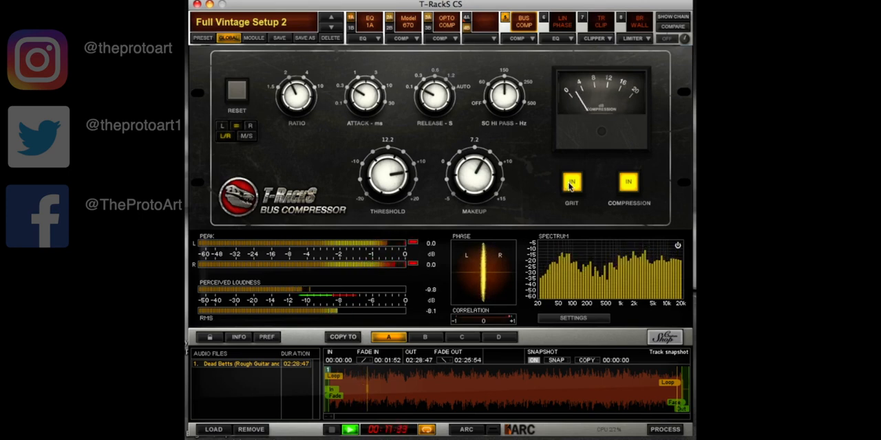
left_click(571, 185)
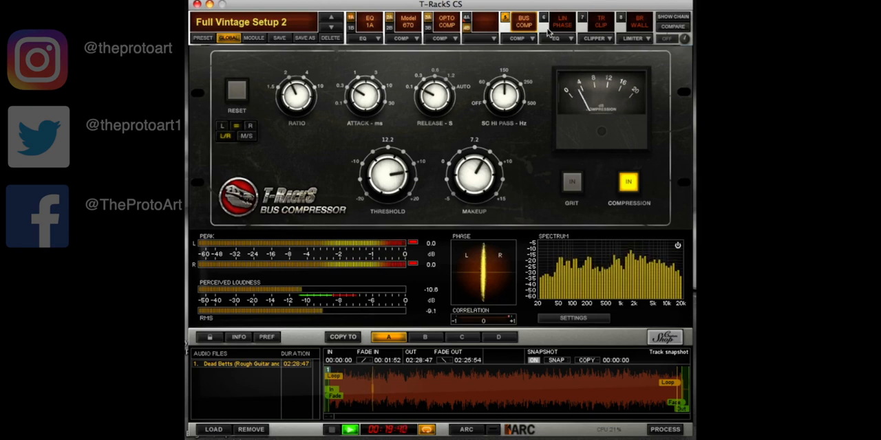
key("space")
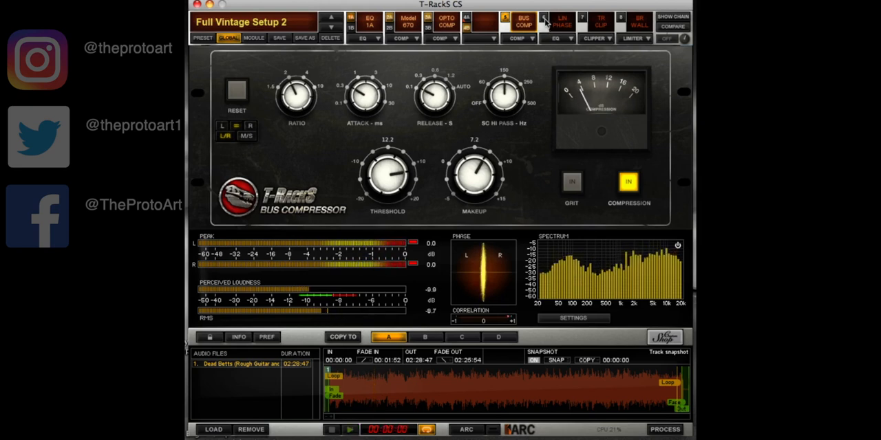
Enable the Linear Phase EQ in slot 6 and audition it at the start and around the middle of the track
left_click(559, 21)
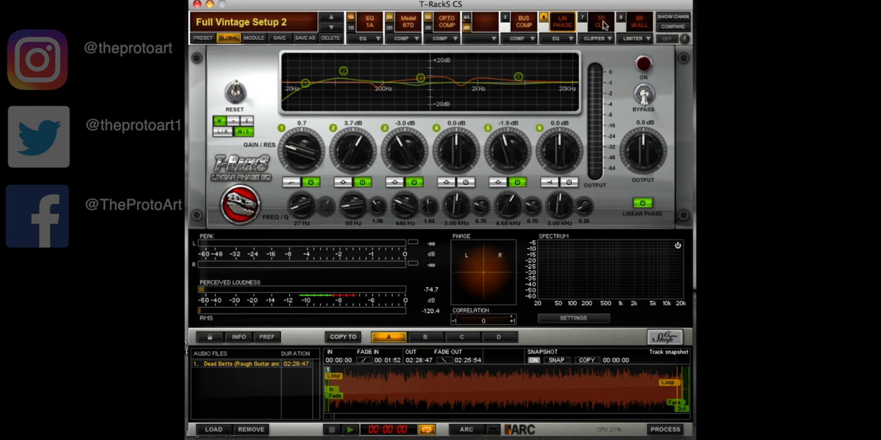
key("space")
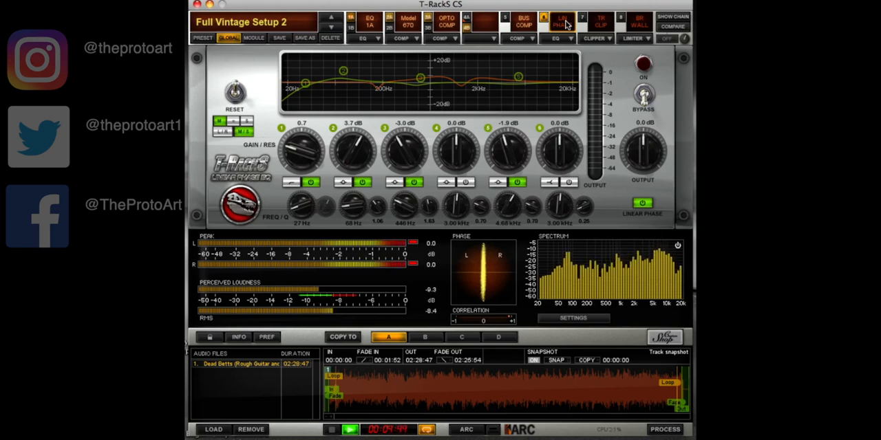
left_click(565, 24)
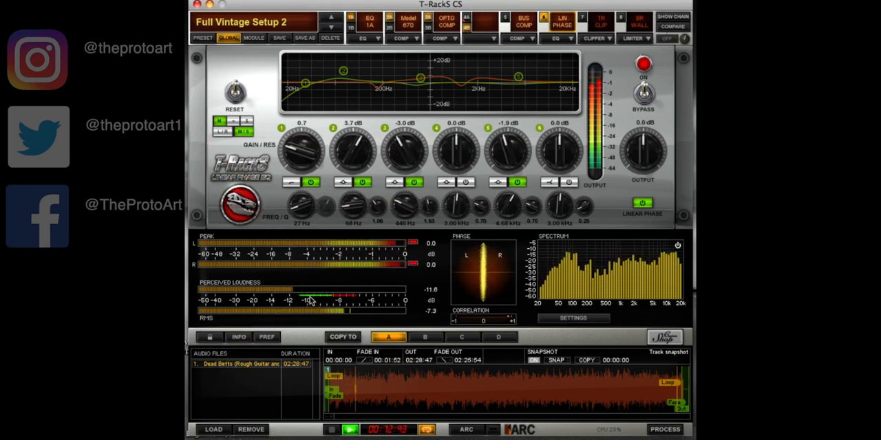
left_click(484, 392)
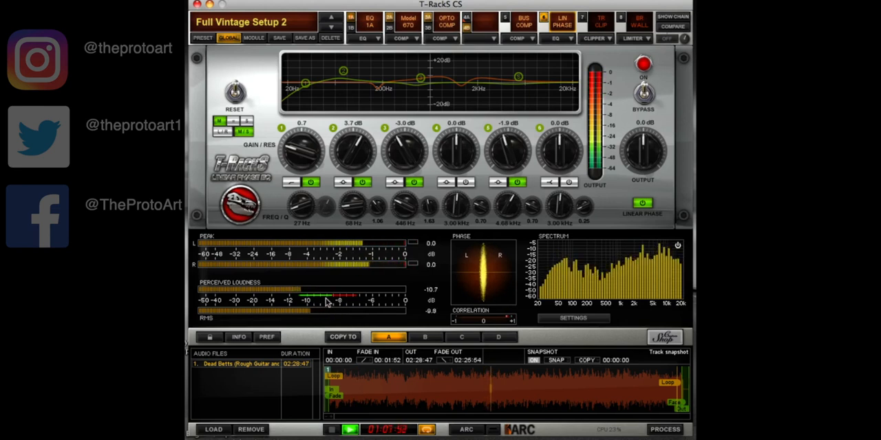
key("space")
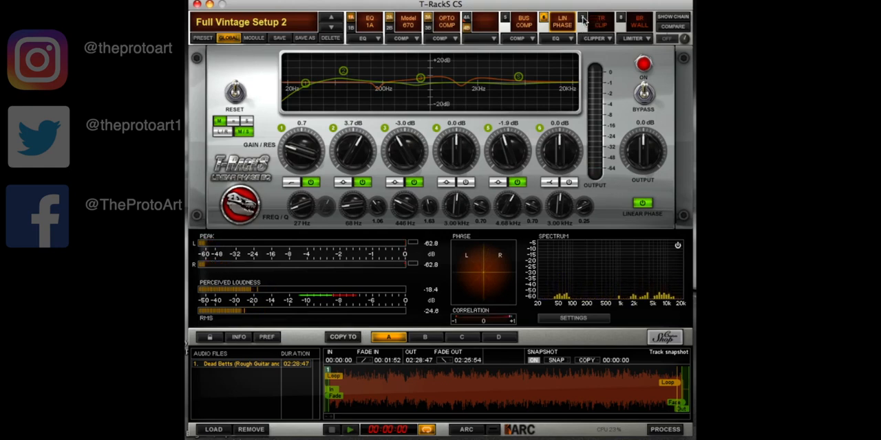
Enable the TR Clip soft clipper in slot 7 and play the track through it
left_click(592, 22)
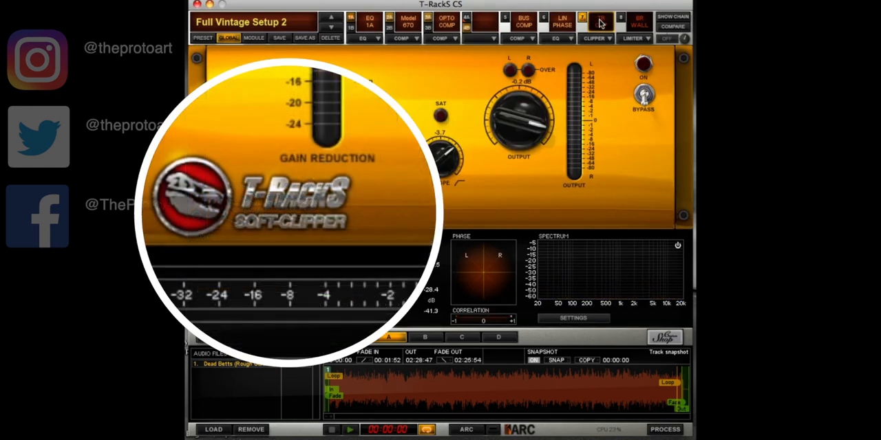
left_click(600, 23)
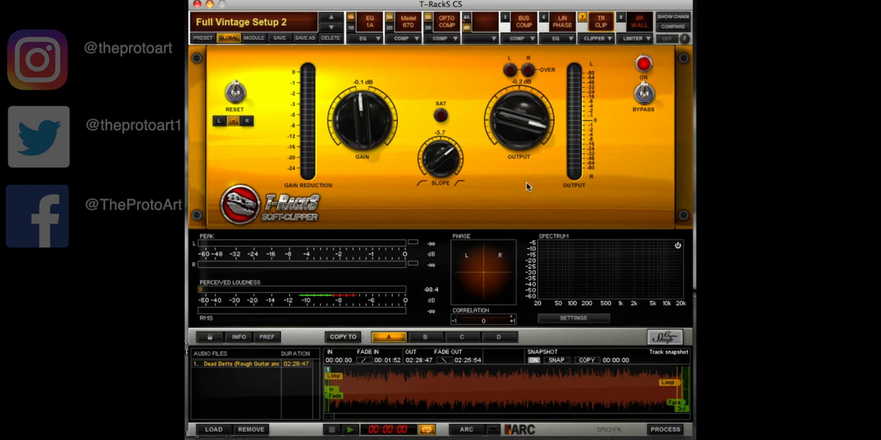
key("space")
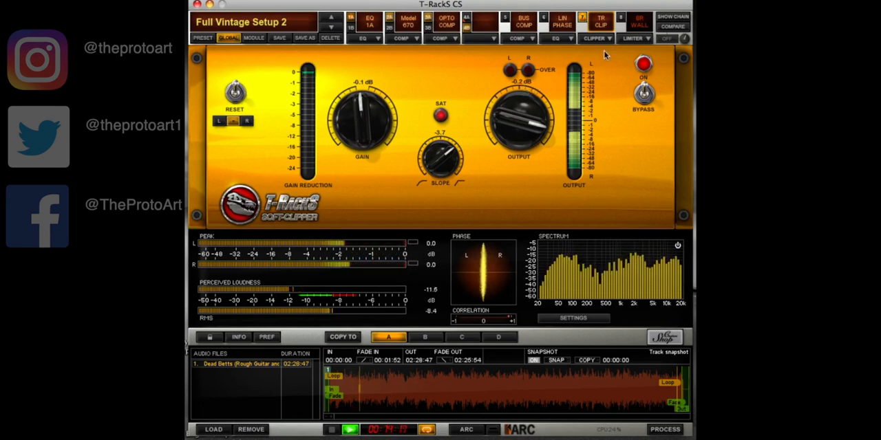
View the brickwall limiter's controls in slot 8 during playback and return to the soft clipper
left_click(619, 21)
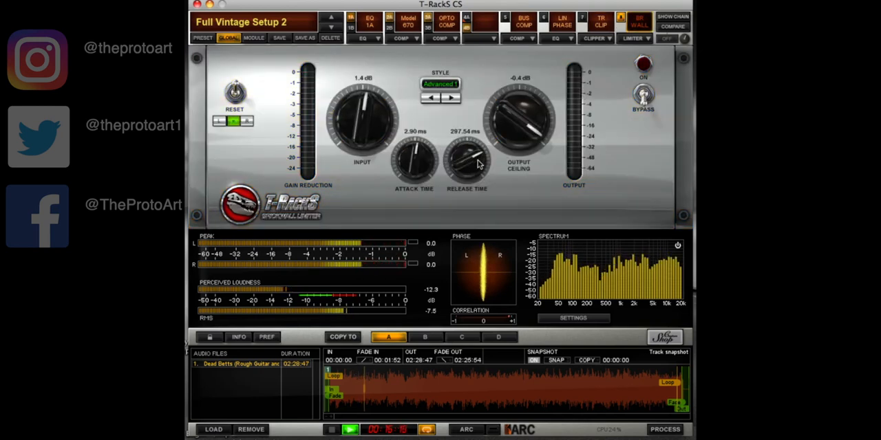
left_click(601, 20)
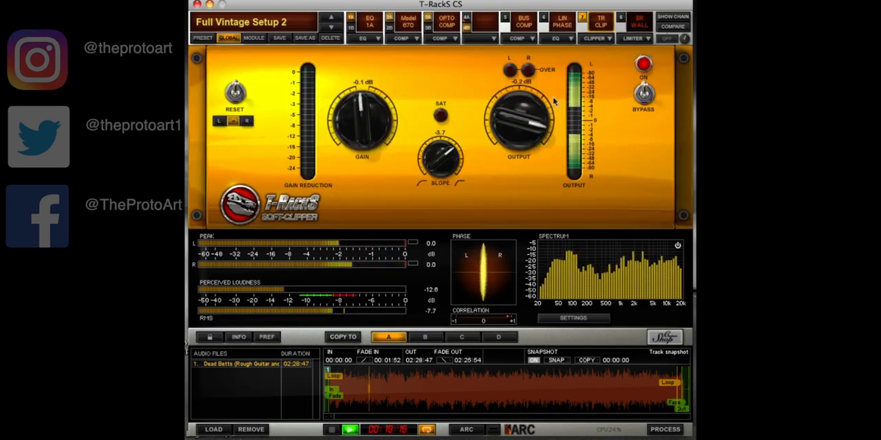
Try the soft clipper's output at -0.3 and -0.4 dB during playback and return it to -0.2 dB
left_click_drag(510, 115, 510, 120)
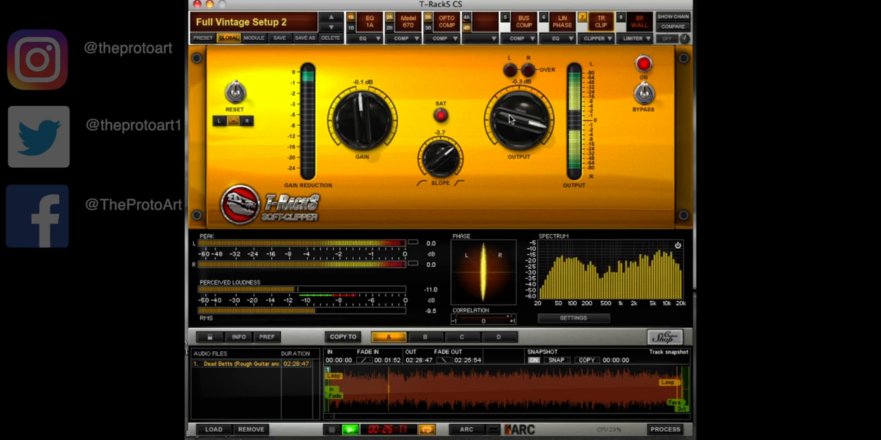
left_click_drag(510, 120, 509, 118)
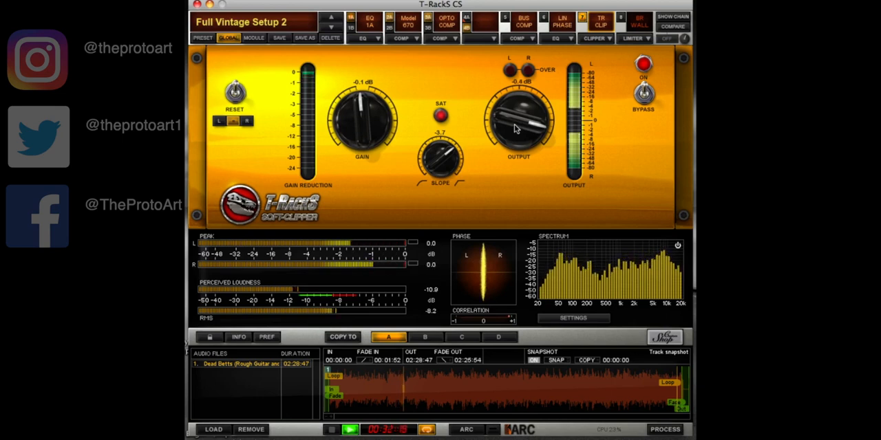
left_click_drag(514, 126, 515, 124)
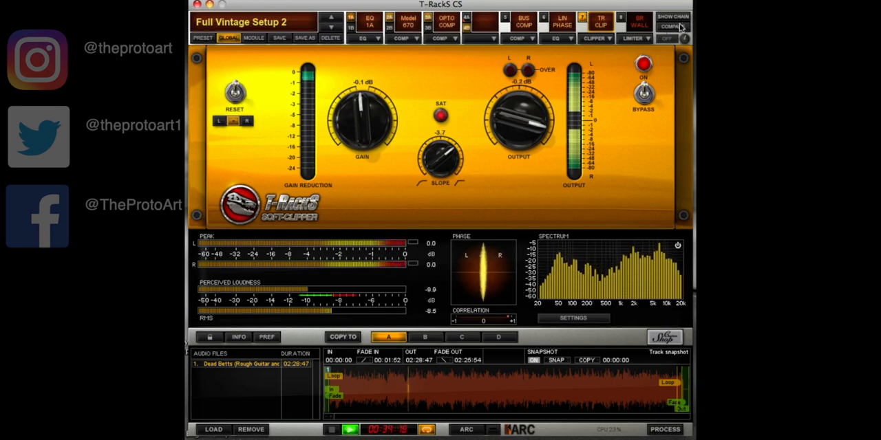
Enable the brickwall limiter in slot 8, stop playback and play the track from the start
left_click(626, 22)
key("space")
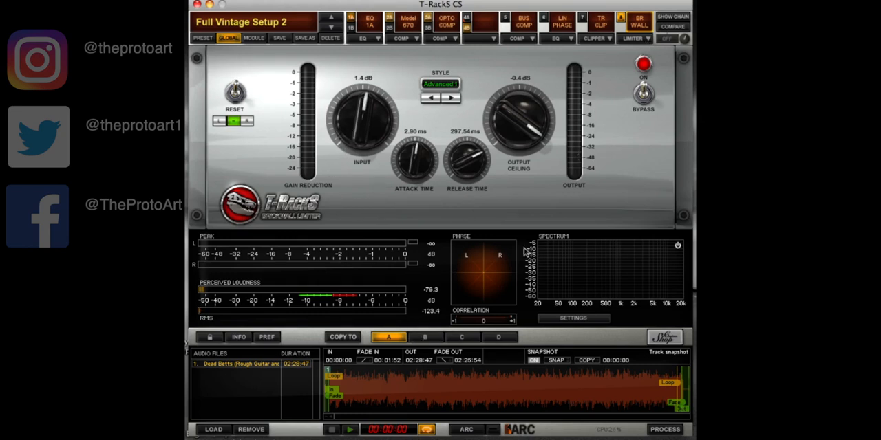
key("space")
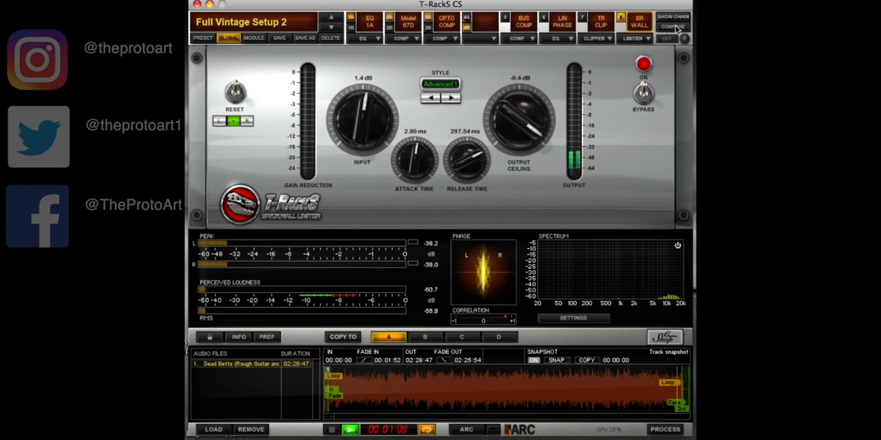
Engage Compare during playback, toggle its switch on and off to judge the full chain against the original, and leave Compare off
left_click(673, 28)
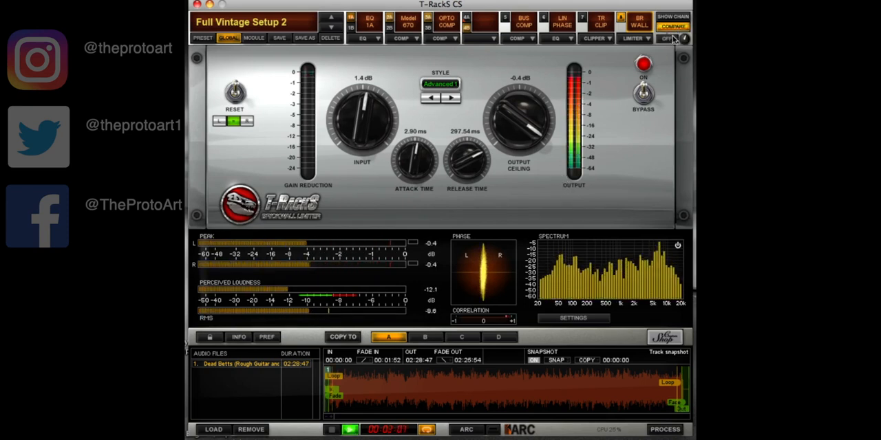
left_click(667, 38)
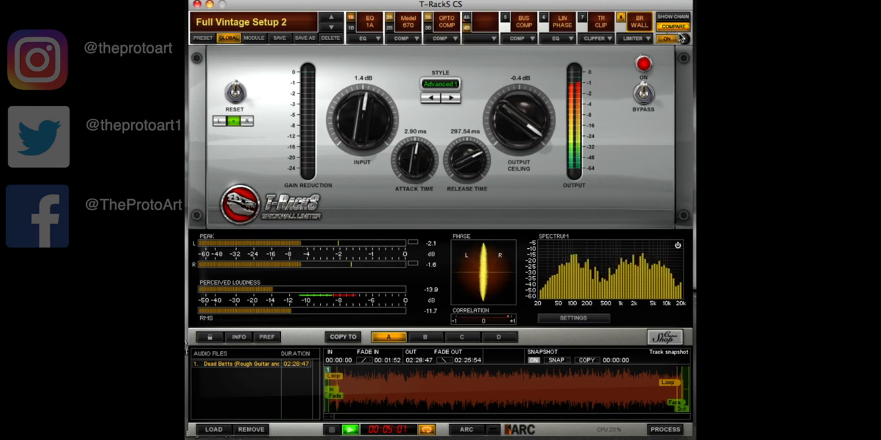
left_click(668, 38)
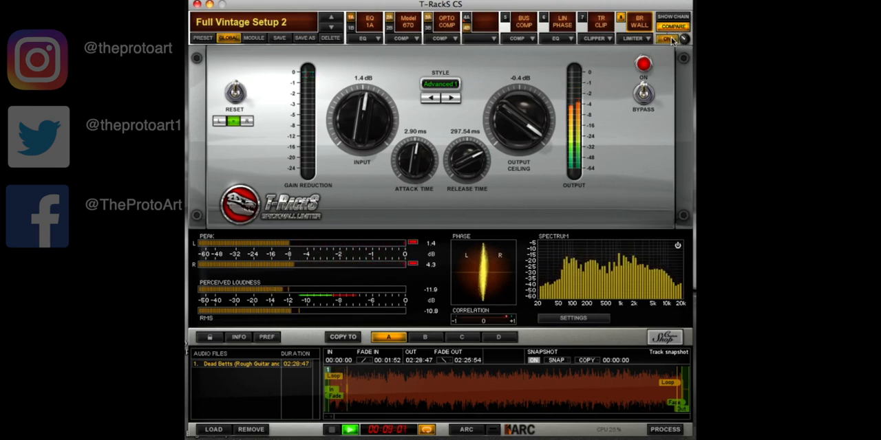
left_click(668, 38)
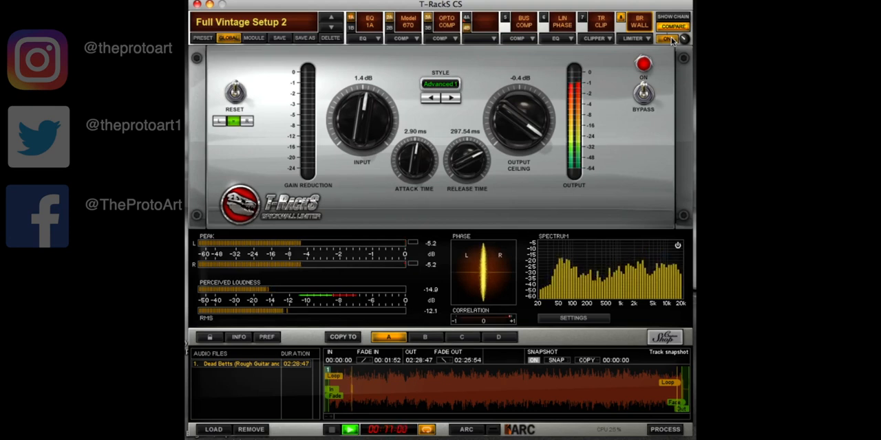
left_click(671, 37)
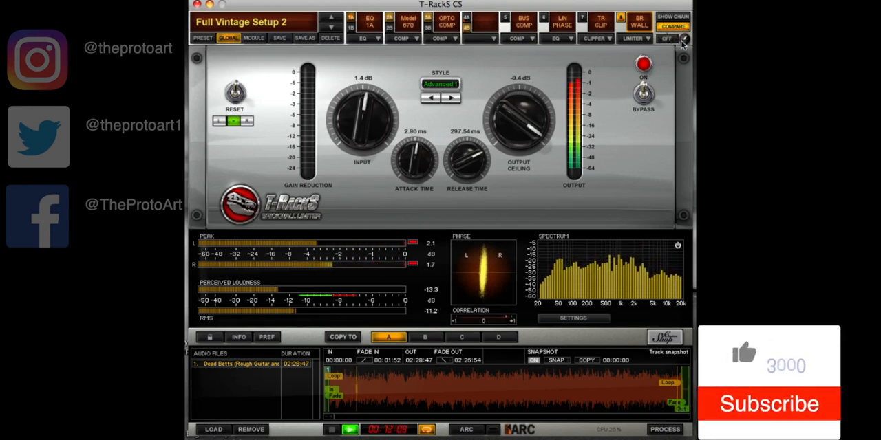
left_click(671, 39)
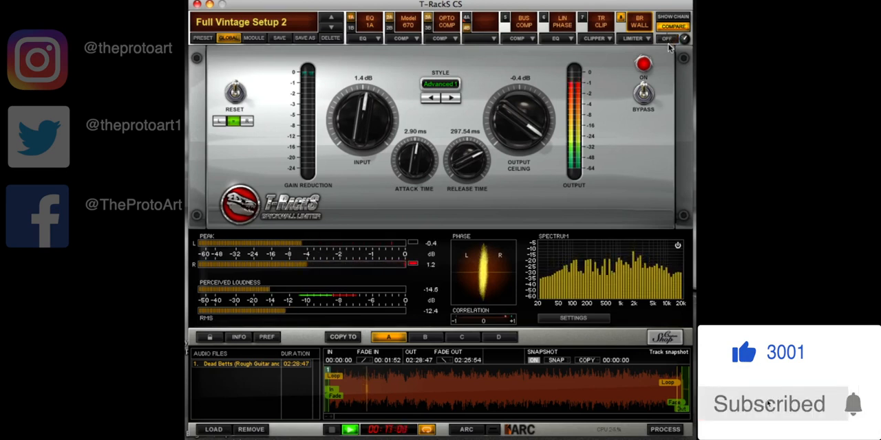
left_click(672, 39)
left_click(673, 29)
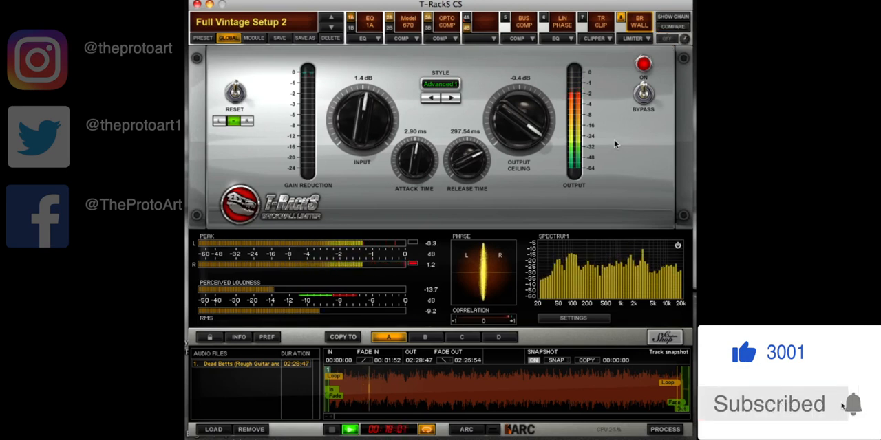
Audition the track with setup B, return to setup A to listen to the full chain, and stop playback
left_click(428, 338)
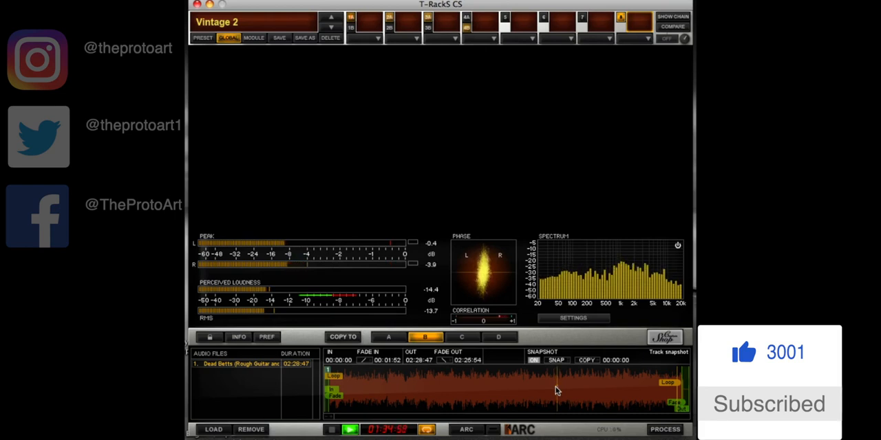
left_click(387, 338)
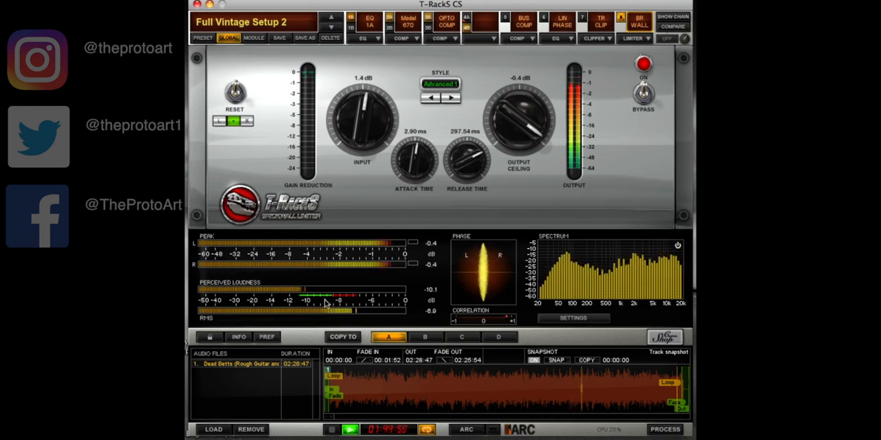
key("space")
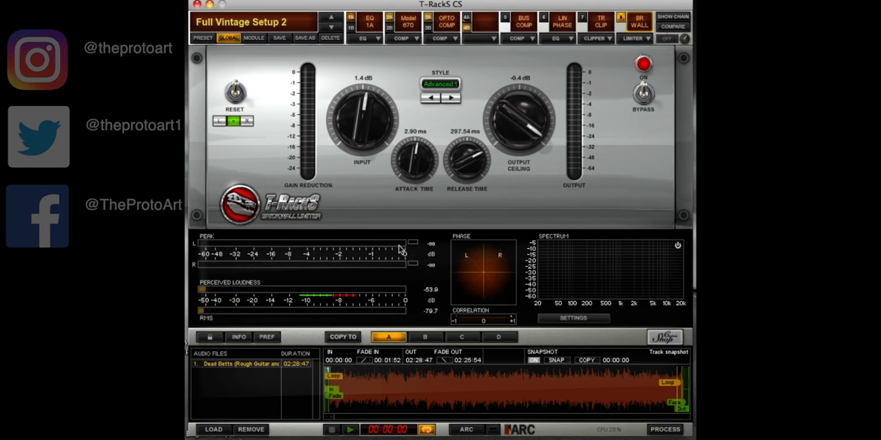
Play the track from the start, skip to a passage close to its end, and stop playback
key("space")
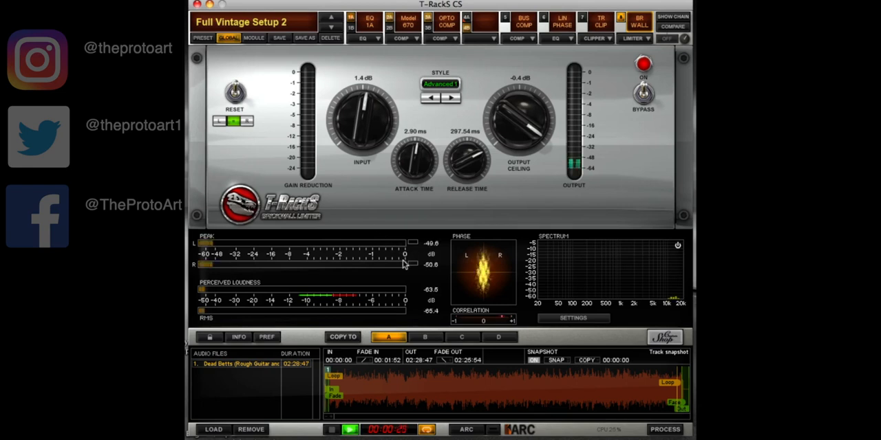
left_click(621, 384)
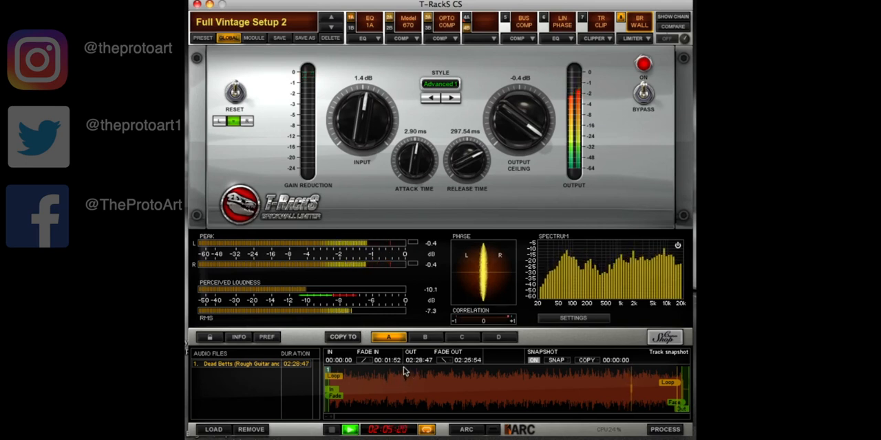
key("space")
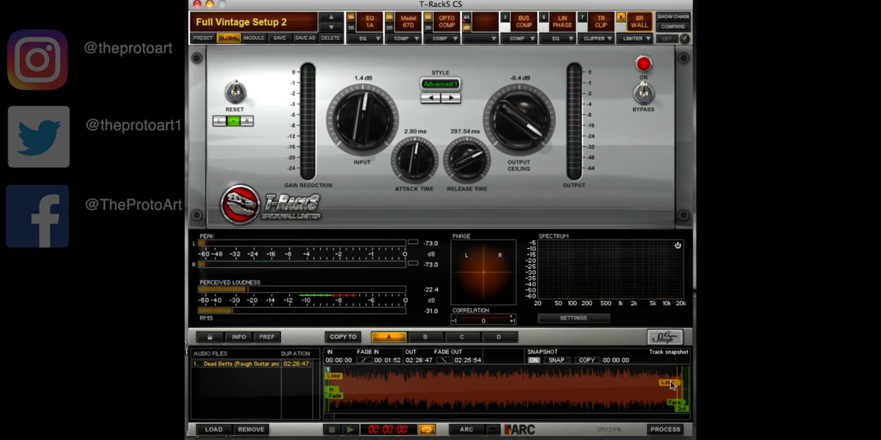